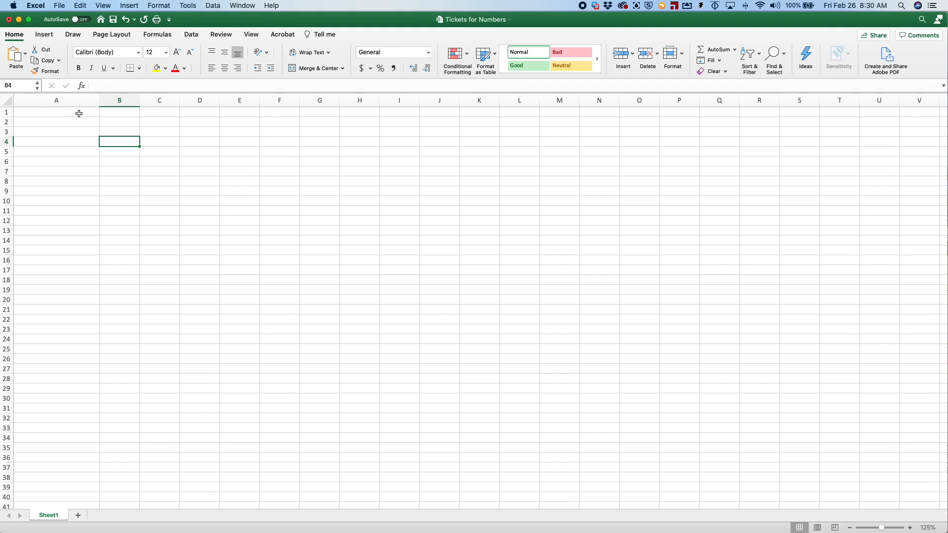
# Step: Enter the heading "Ticket Numbers" in A1 and fill the cells below it with a series from 1 to 500
pyautogui.write('Ticket Numbers')
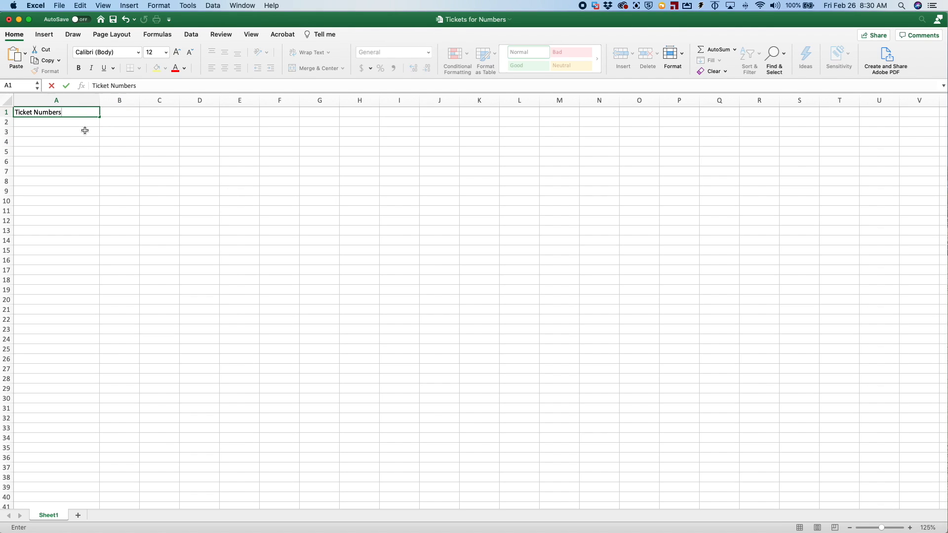
pyautogui.click(89, 123)
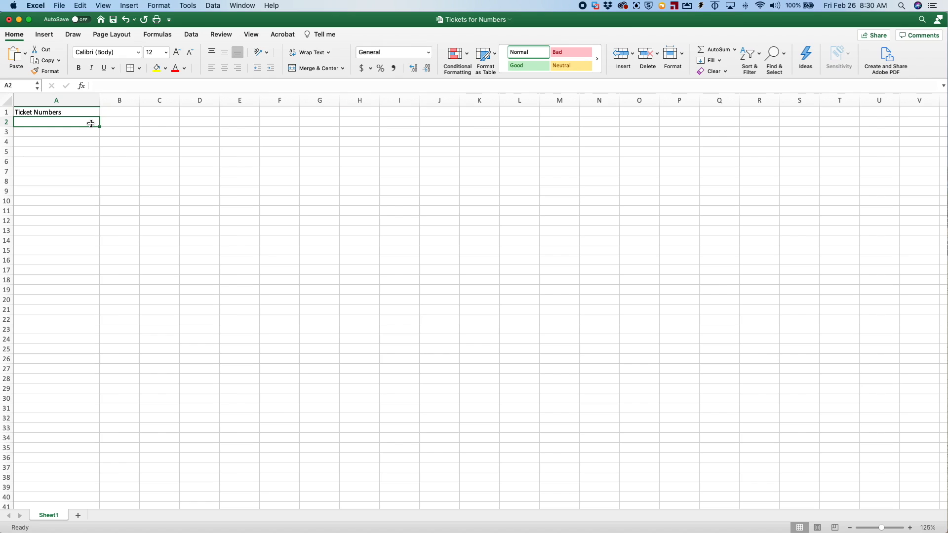
pyautogui.write('1')
pyautogui.click(81, 135)
pyautogui.click(97, 123)
pyautogui.moveTo(100, 128); pyautogui.dragTo(91, 489)
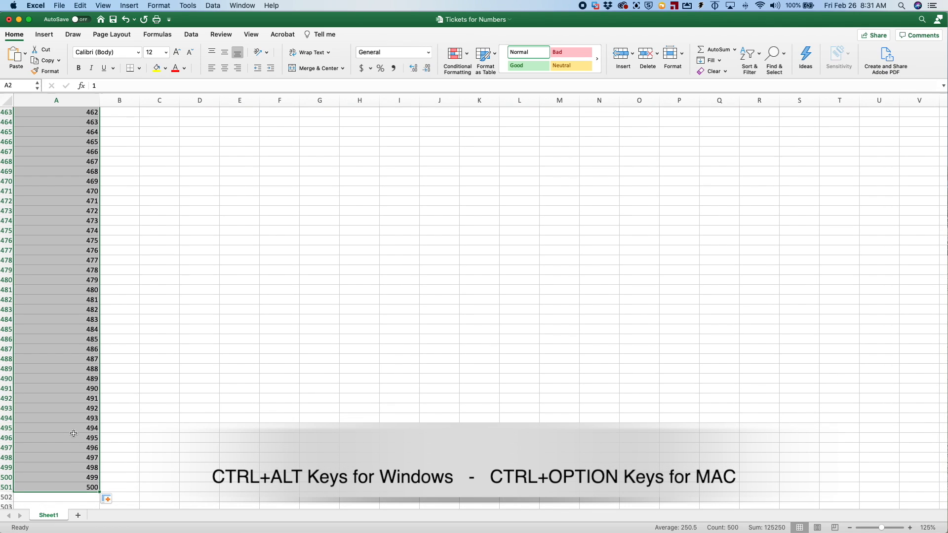
# Step: Apply the custom number format 000 to all of column A so the ticket numbers have three digits
pyautogui.scroll(15, 73, 426)
pyautogui.scroll(20, 73, 426)
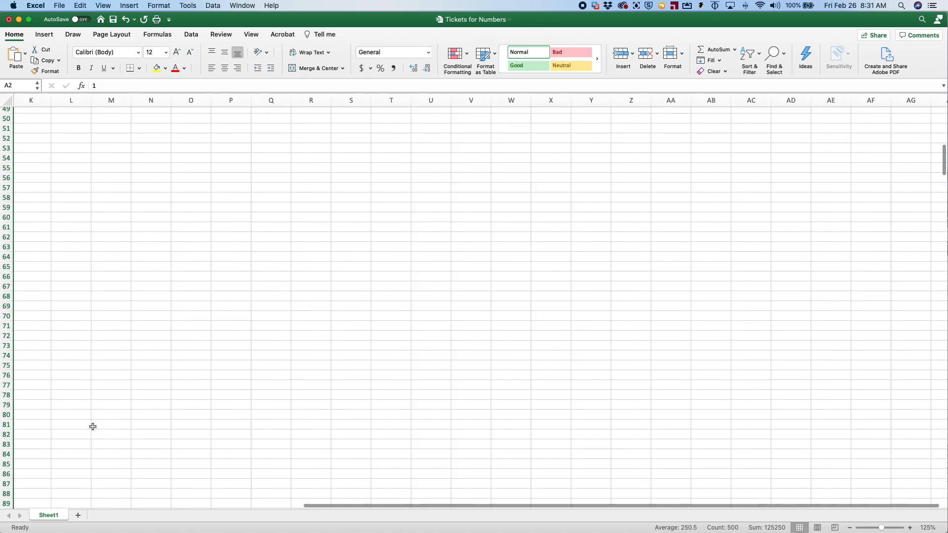
pyautogui.scroll(5, 92, 426)
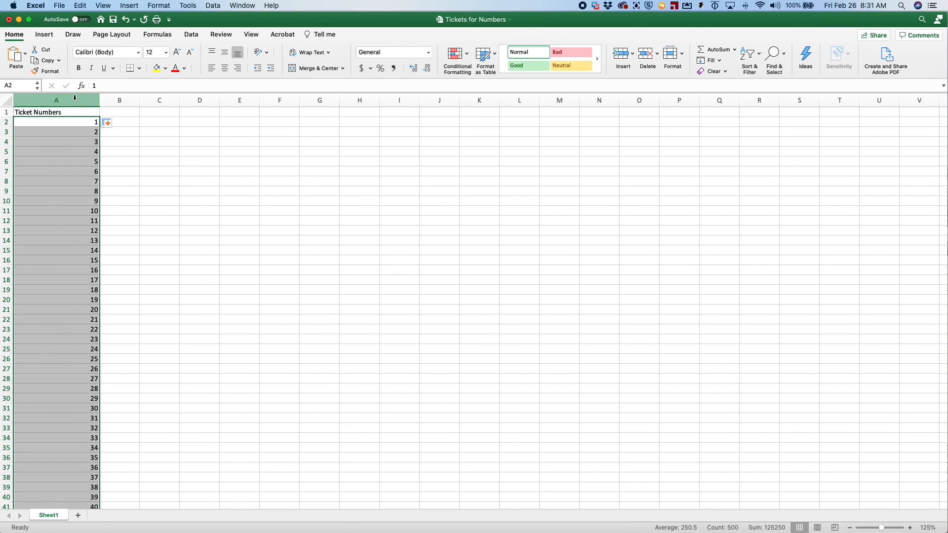
pyautogui.click(75, 98)
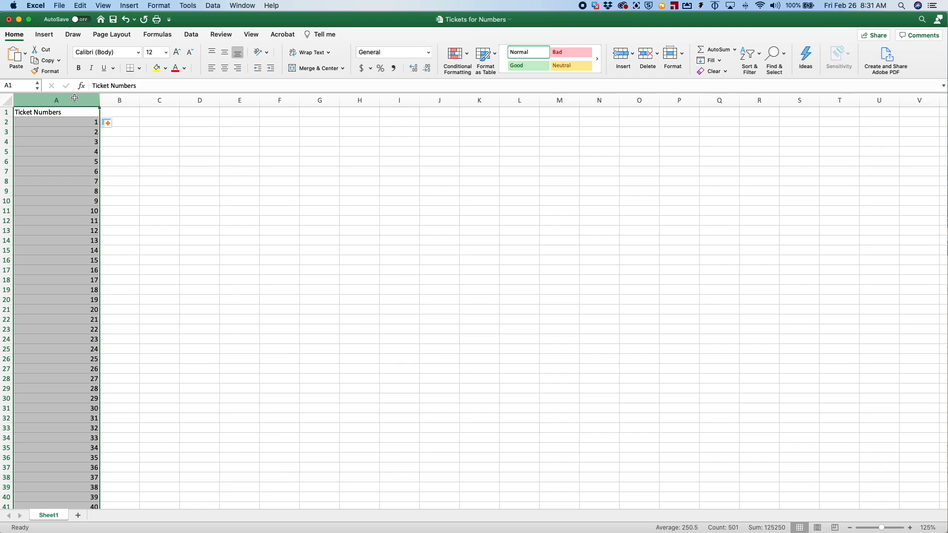
pyautogui.rightClick(74, 97)
pyautogui.click(99, 181)
pyautogui.click(43, 185)
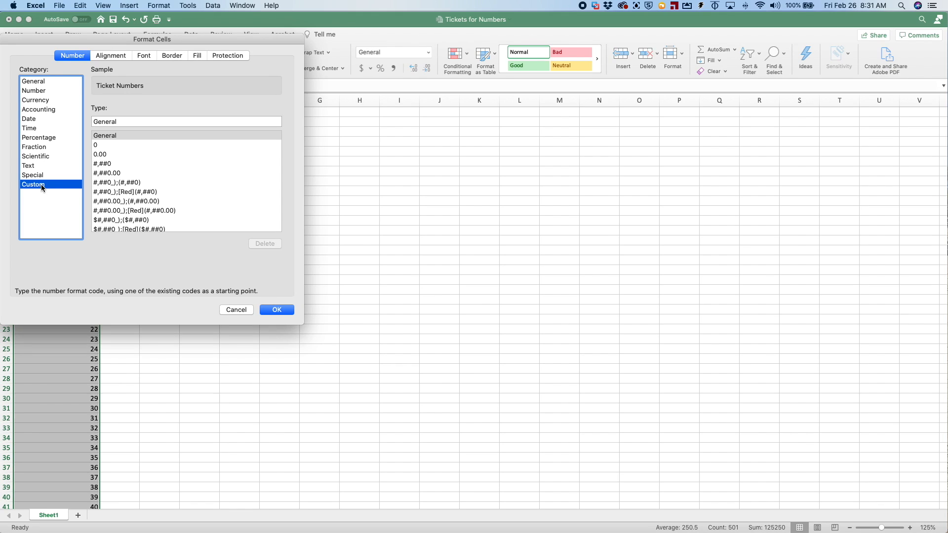
pyautogui.doubleClick(140, 122)
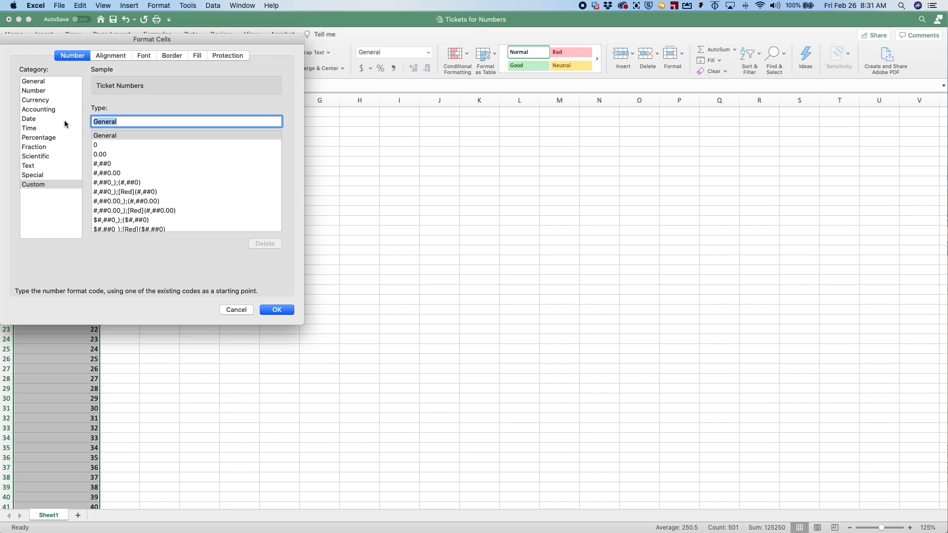
pyautogui.write('000')
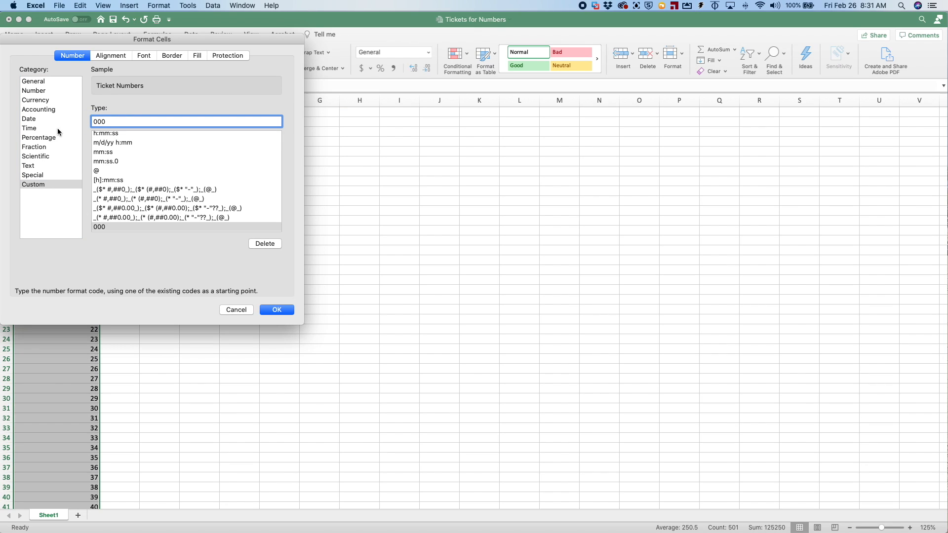
pyautogui.click(277, 311)
pyautogui.click(155, 251)
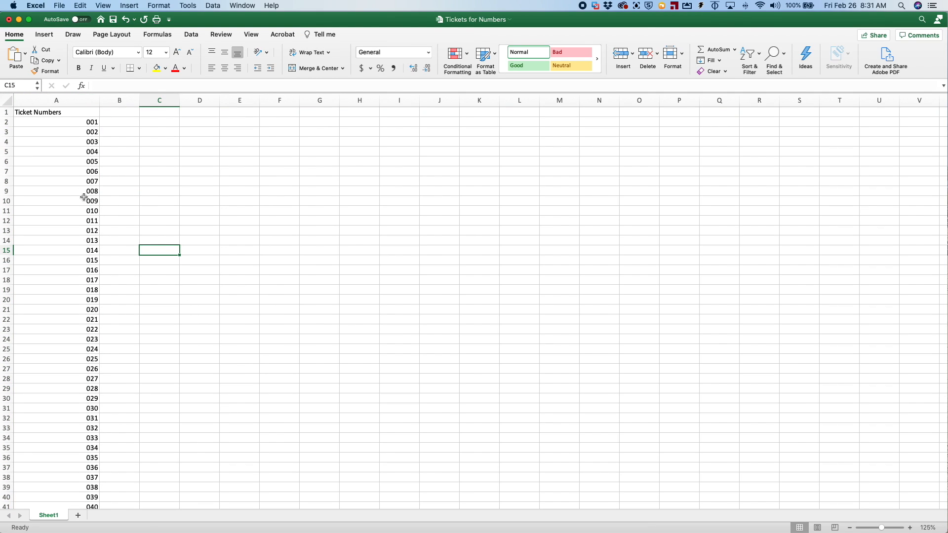
# Step: Check the three-digit ticket numbers down the column and save the workbook
pyautogui.scroll(-9, 73, 365)
pyautogui.scroll(-20, 72, 365)
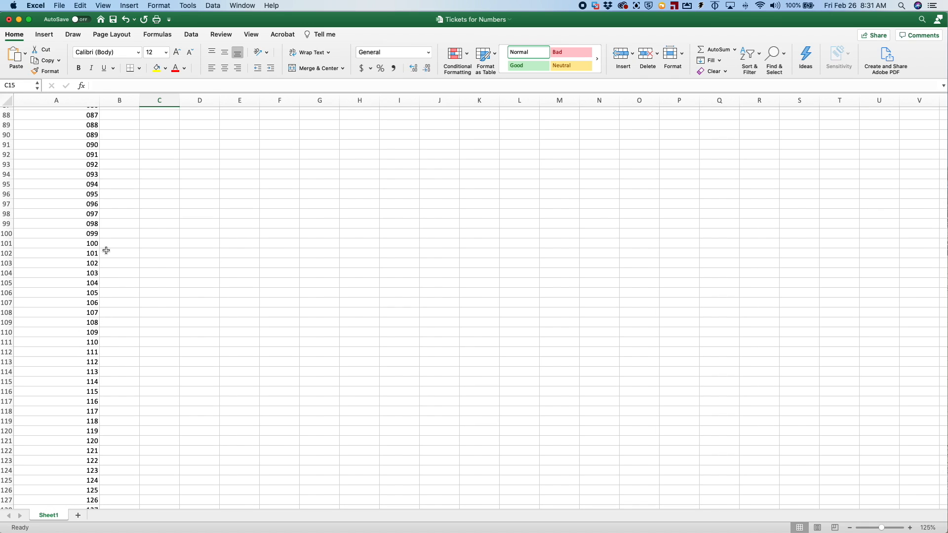
pyautogui.click(113, 20)
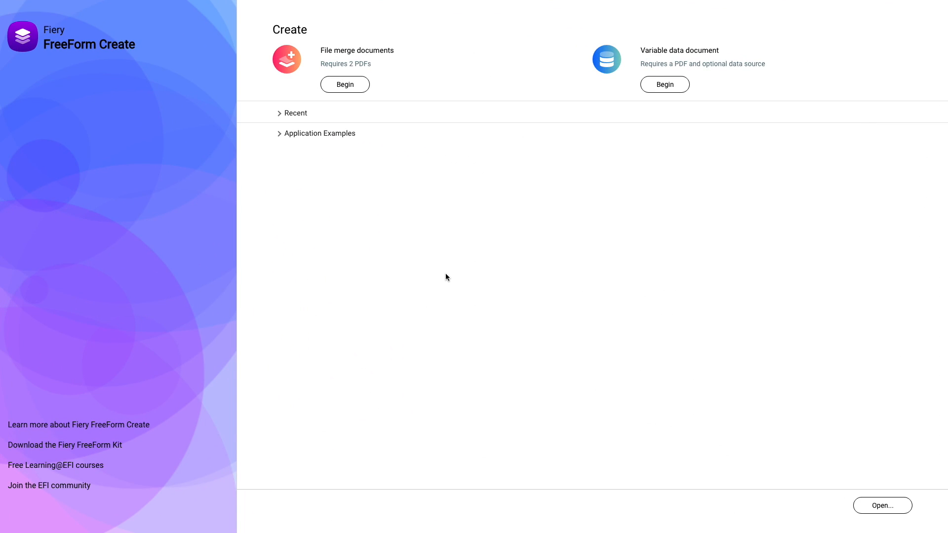
# Step: In Fiery FreeForm Create, start a variable data document with West Lawn Runners Ticket Example.pdf as the master
pyautogui.click(664, 85)
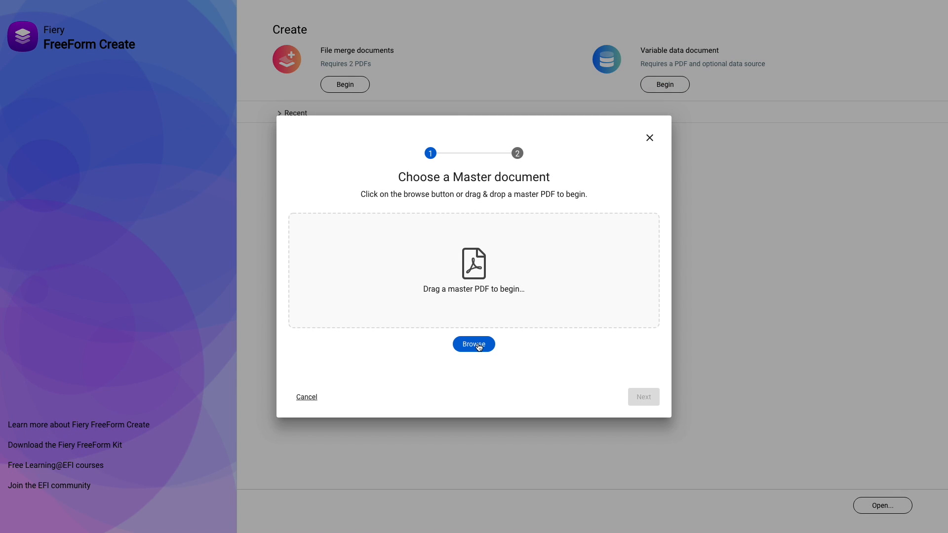
pyautogui.click(474, 344)
pyautogui.click(434, 56)
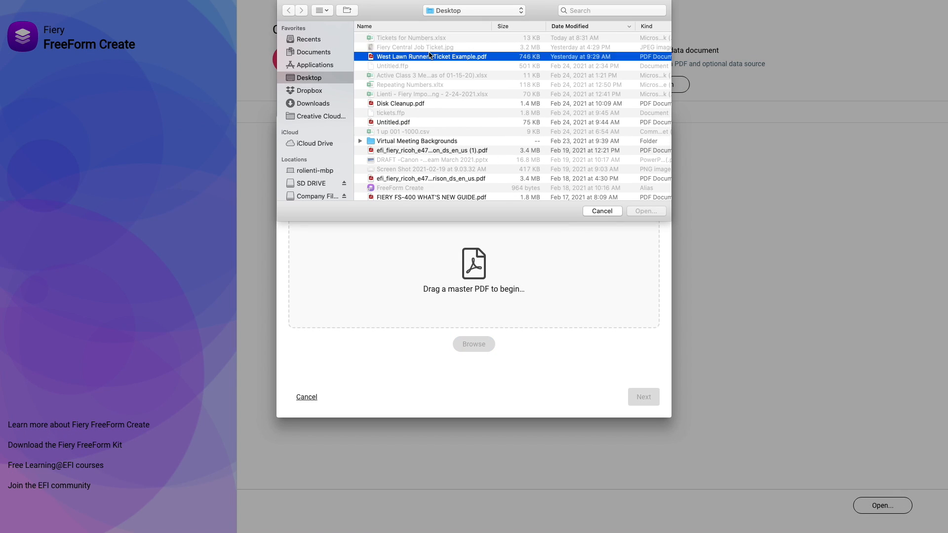
pyautogui.click(644, 212)
pyautogui.click(641, 397)
# Step: Choose Tickets for Numbers.xlsx as the data source and create the variable data document
pyautogui.click(487, 350)
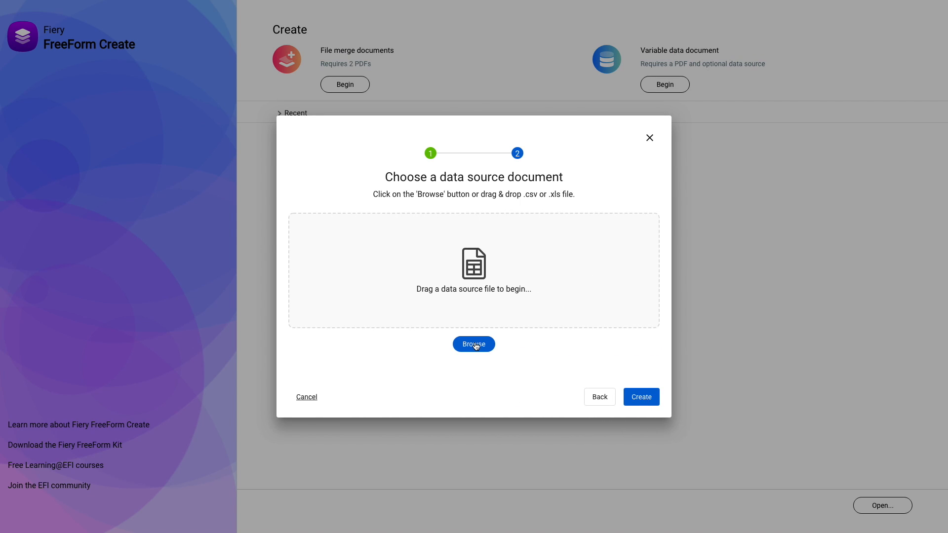
pyautogui.click(433, 39)
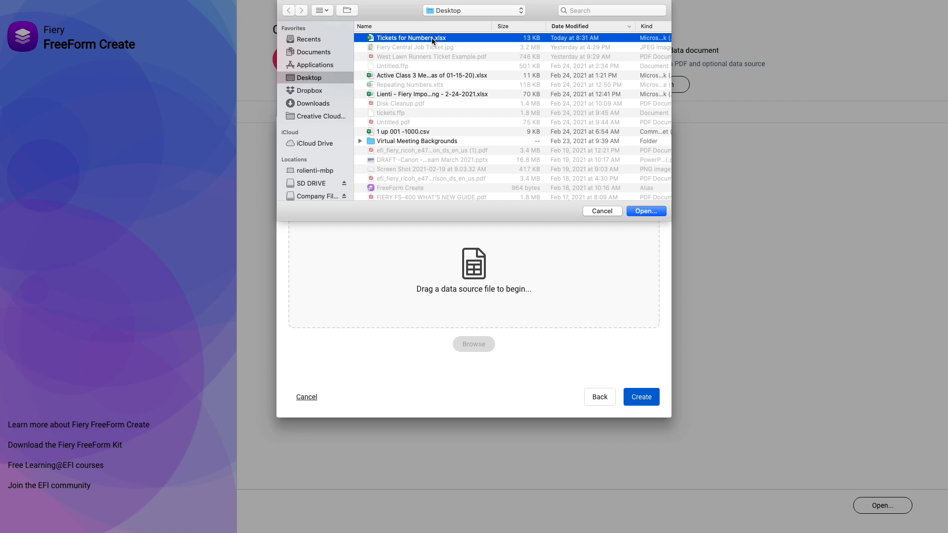
pyautogui.click(645, 211)
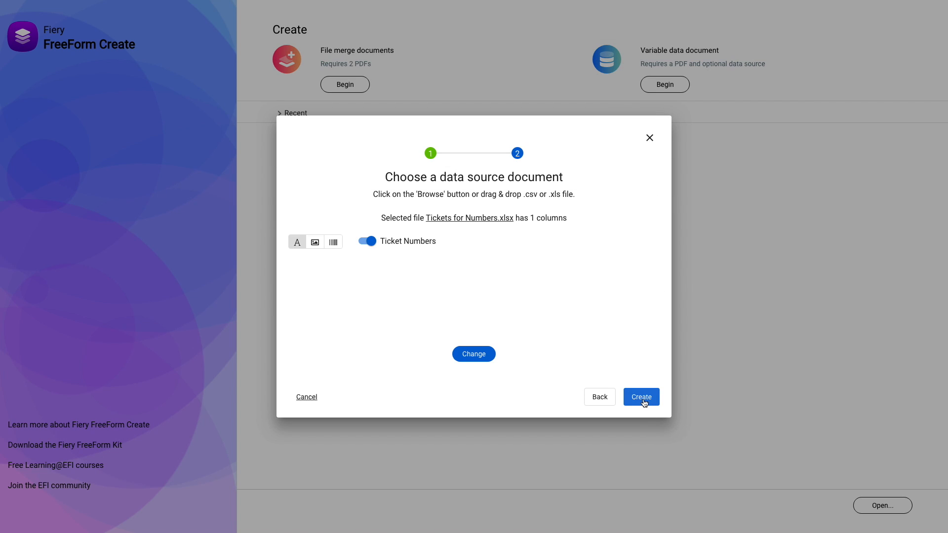
pyautogui.click(641, 399)
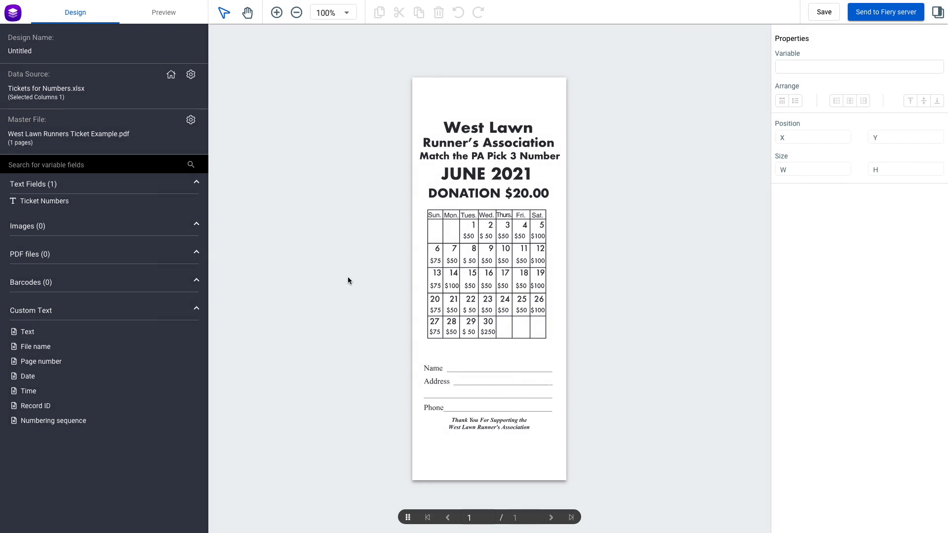
# Step: Place the Ticket Numbers field above the ticket title at about X 94, Y 38 and set its text to bold, size 16
pyautogui.moveTo(54, 201); pyautogui.dragTo(506, 100)
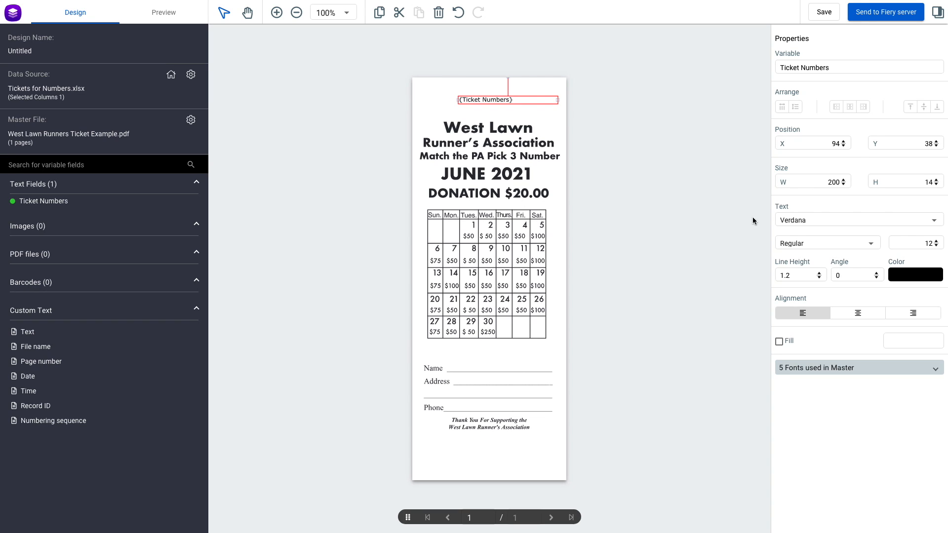
pyautogui.click(870, 242)
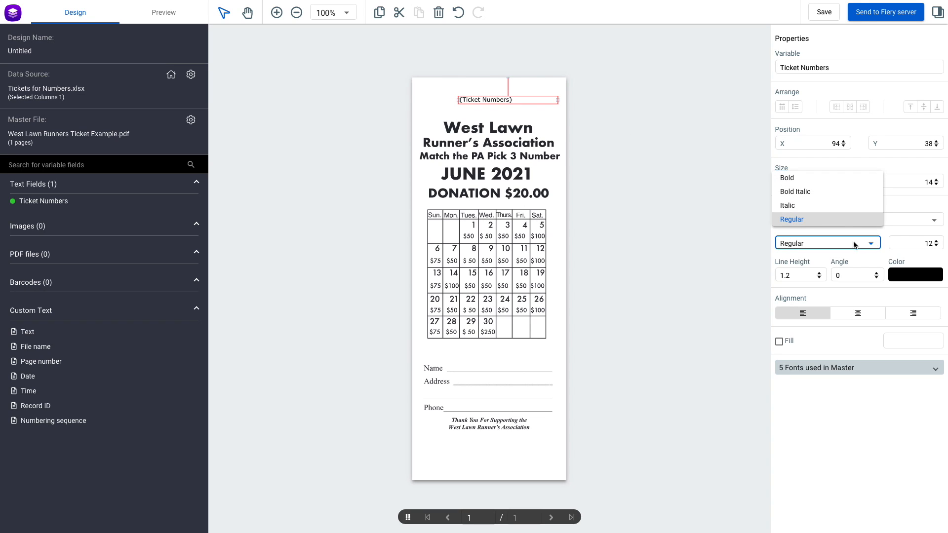
pyautogui.click(794, 182)
pyautogui.moveTo(921, 243); pyautogui.dragTo(936, 246)
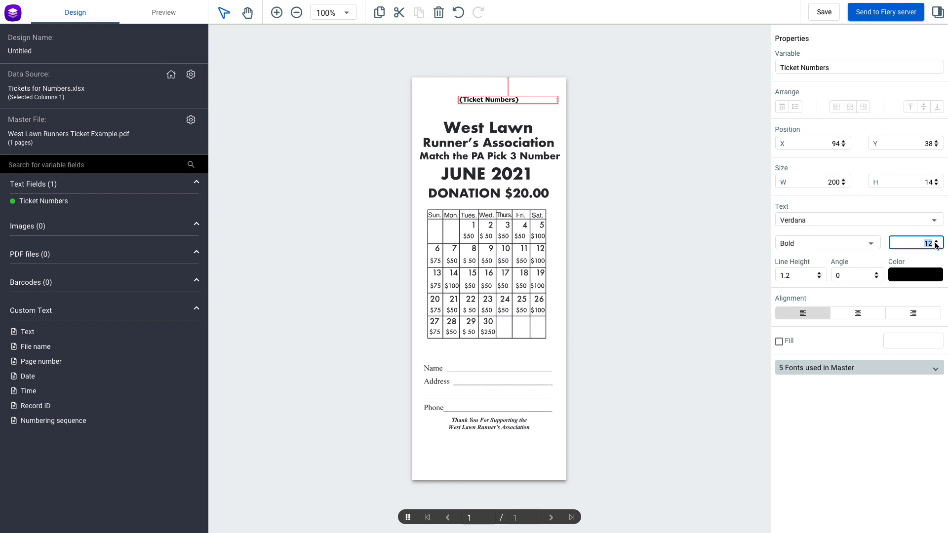
pyautogui.write('16')
pyautogui.press('Tab')
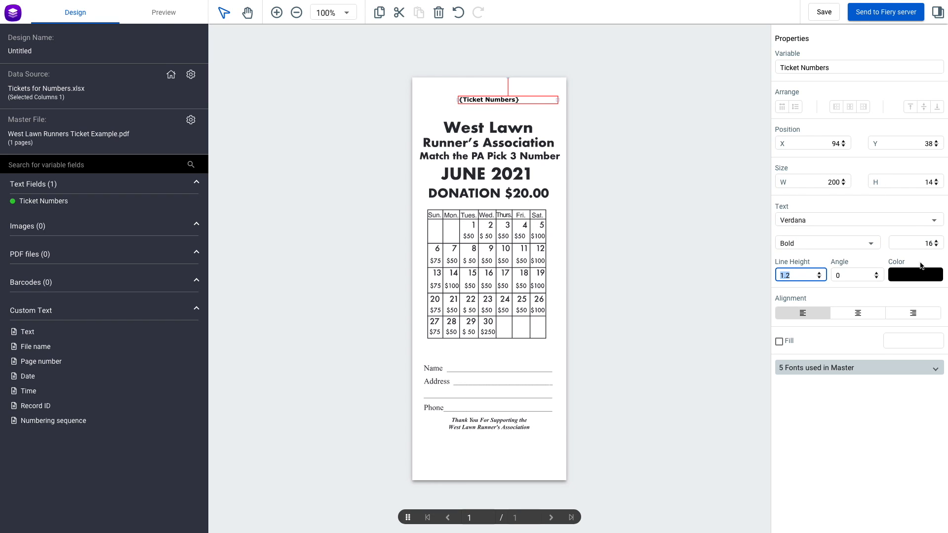
# Step: Colour the Ticket Numbers field red (C 0, M 98, Y 98, K 2) and align its text right
pyautogui.click(916, 276)
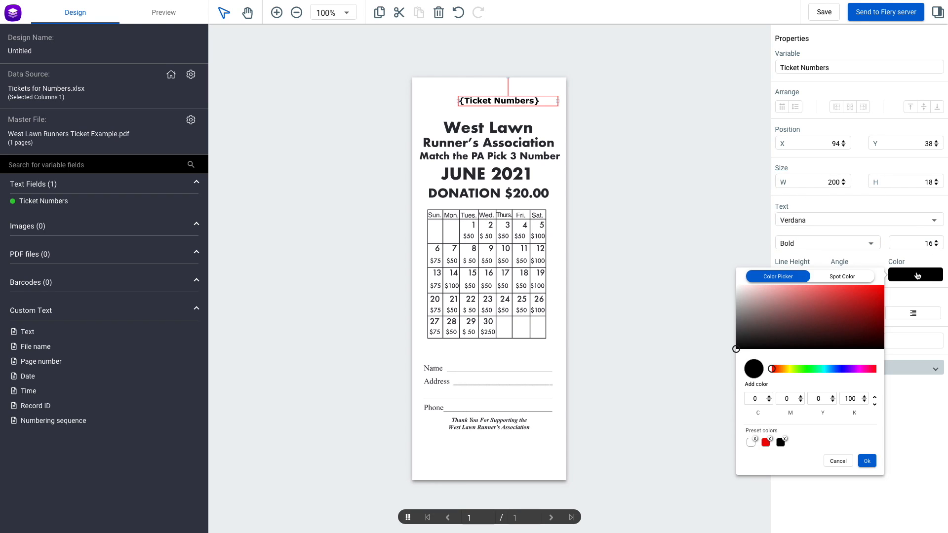
pyautogui.click(882, 286)
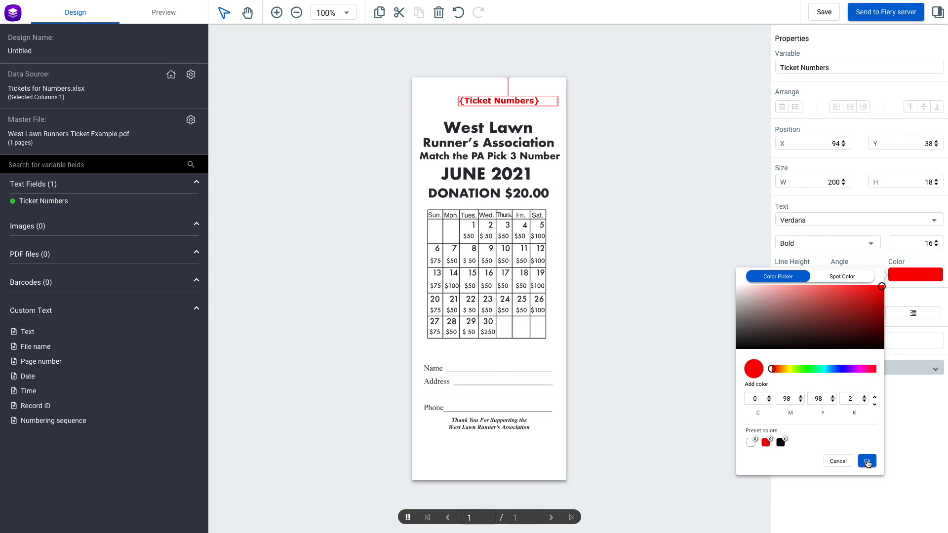
pyautogui.click(866, 462)
pyautogui.click(913, 314)
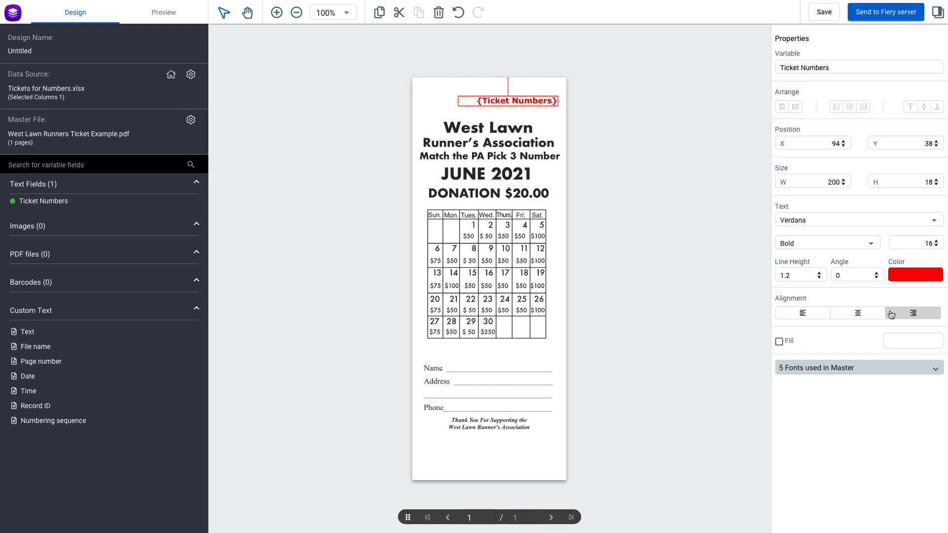
# Step: Preview the merged tickets, checking the number printed on records 003 and 005
pyautogui.click(159, 13)
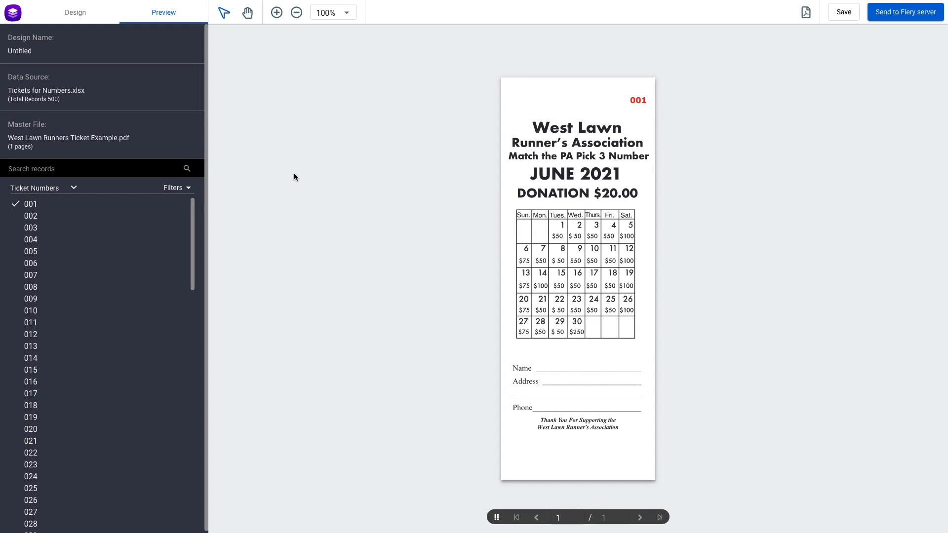
pyautogui.click(32, 228)
pyautogui.click(32, 254)
# Step: Save the design in the Documents folder under the name tickets
pyautogui.click(847, 13)
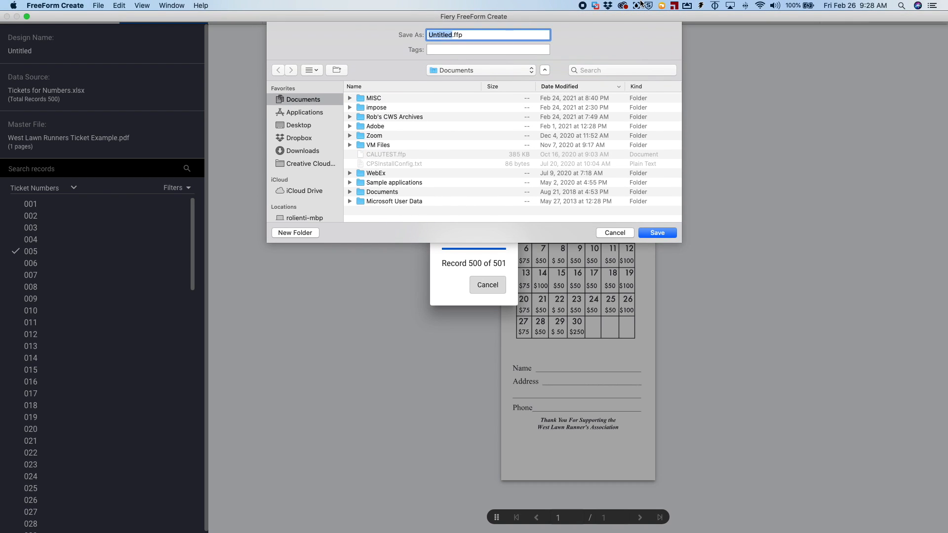
pyautogui.write('tickets')
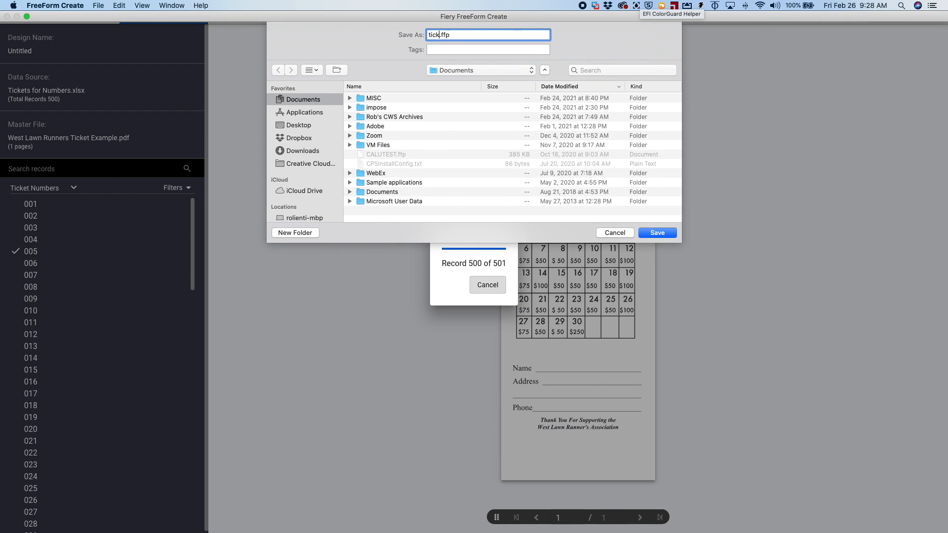
pyautogui.press('Return')
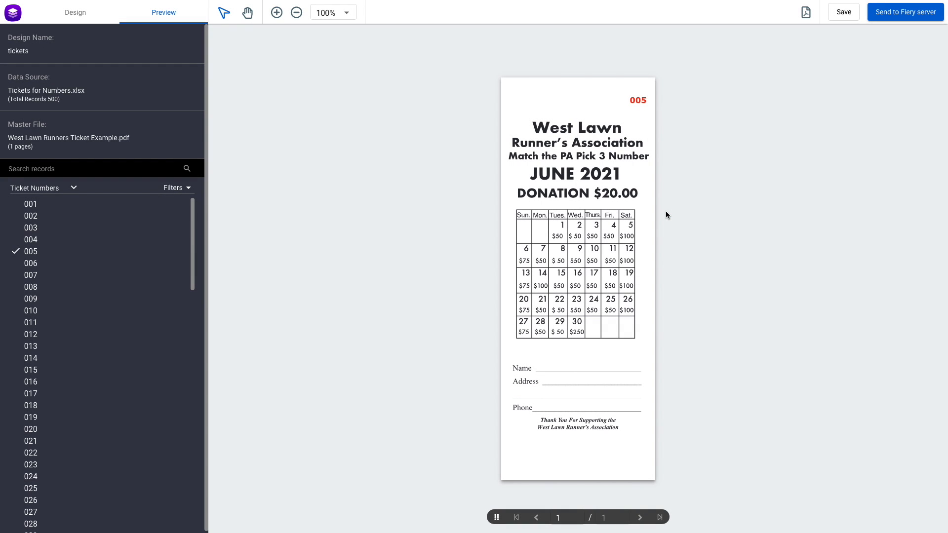
# Step: Send all records to the Fiery server with the Six-Up-VDP-Raffle-Tickets settings, using Process and Hold
pyautogui.click(918, 17)
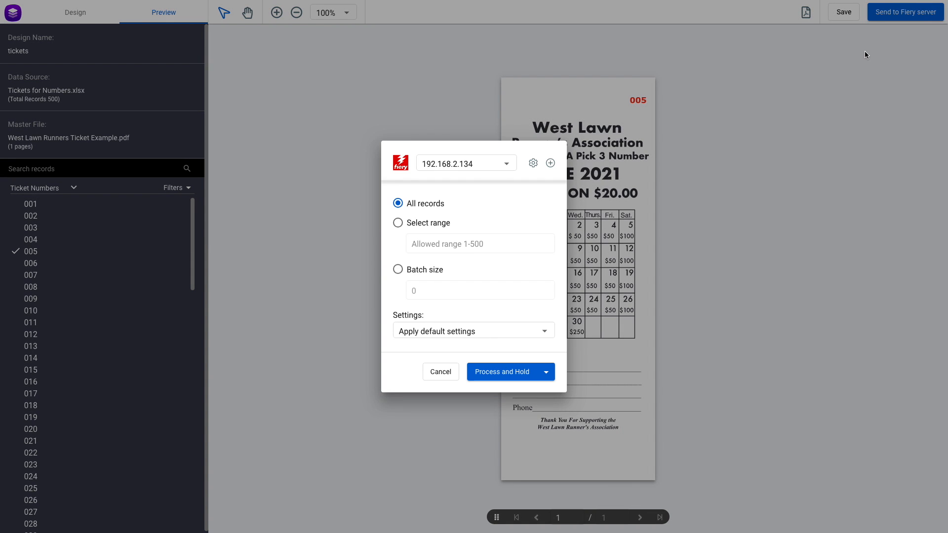
pyautogui.click(542, 332)
pyautogui.moveTo(555, 335); pyautogui.dragTo(556, 389)
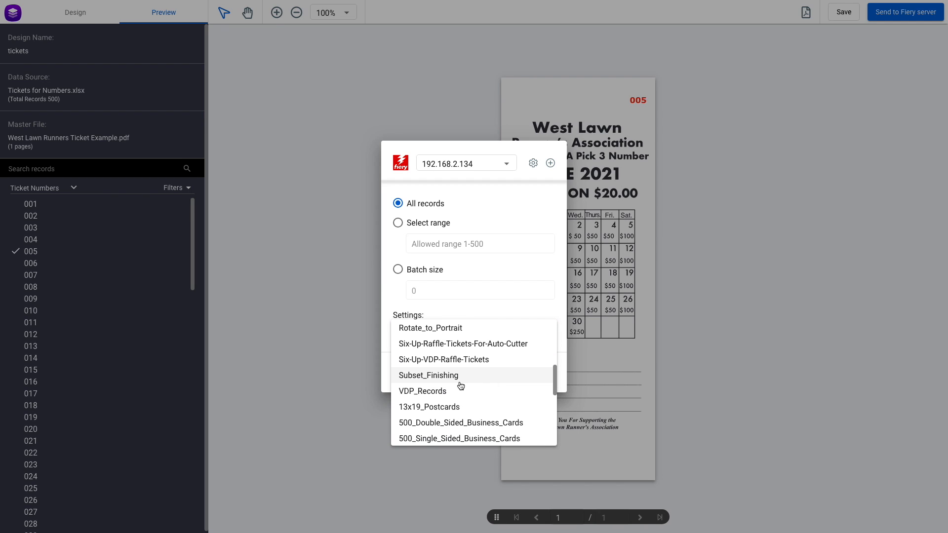
pyautogui.click(497, 361)
pyautogui.click(496, 376)
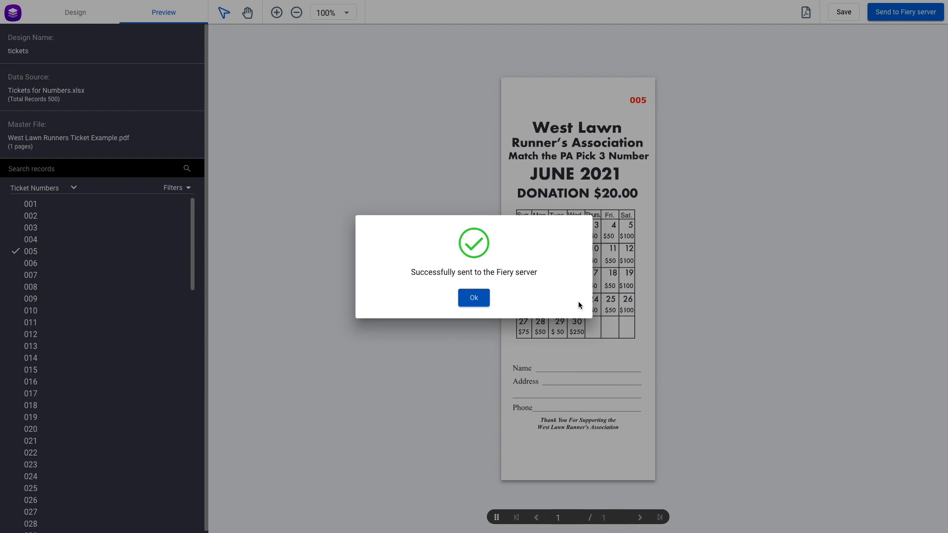
pyautogui.click(476, 298)
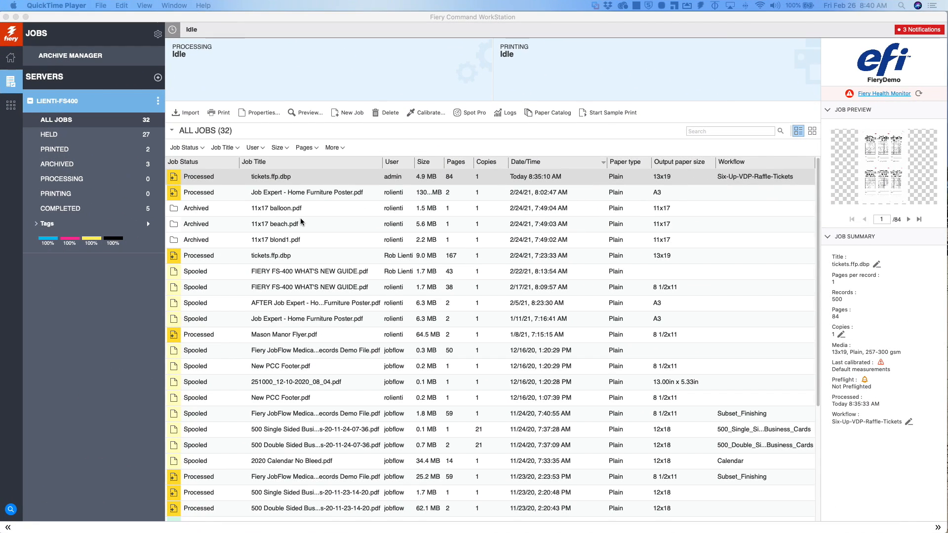
# Step: In Fiery Command WorkStation, preview the processed tickets.ffp.dbp job and examine the ticket numbering on its first, second and last surfaces
pyautogui.click(307, 178)
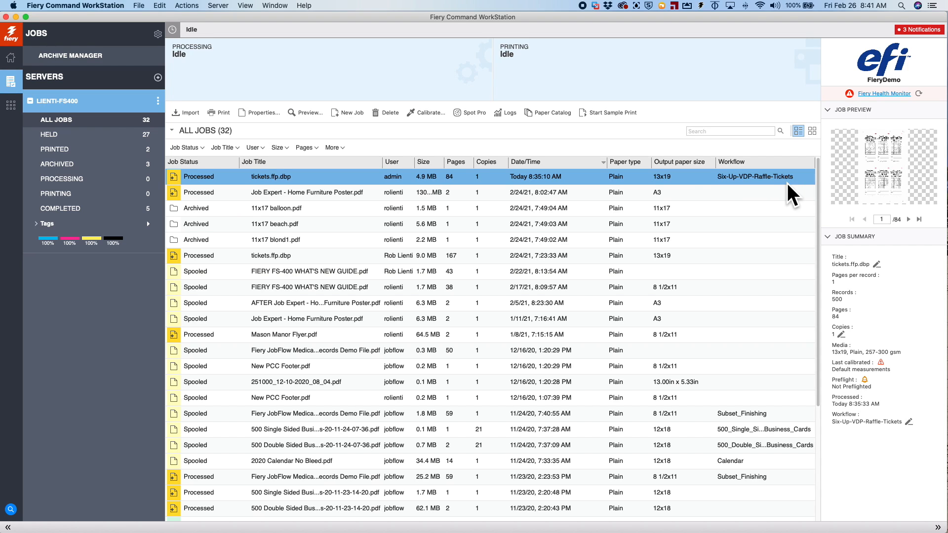
pyautogui.rightClick(323, 176)
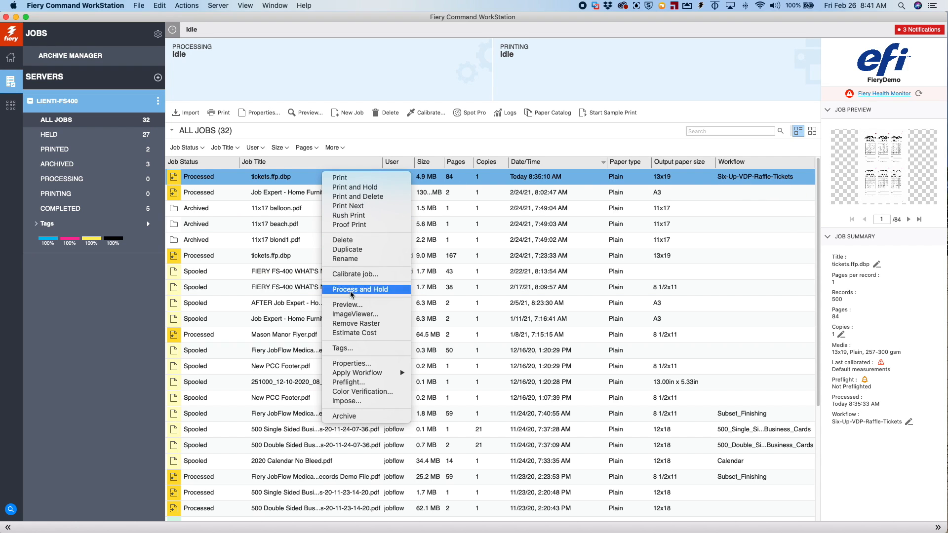
pyautogui.click(353, 305)
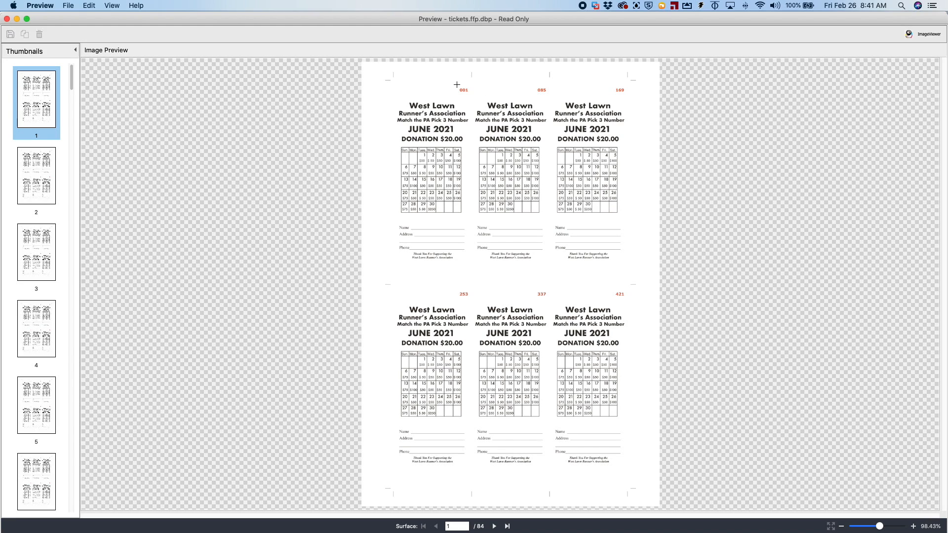
pyautogui.click(45, 172)
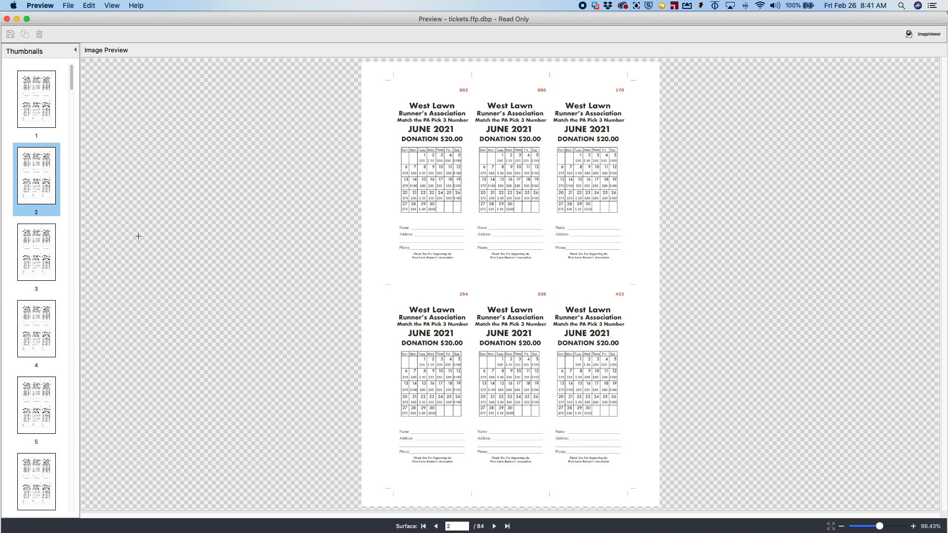
pyautogui.press('Down')
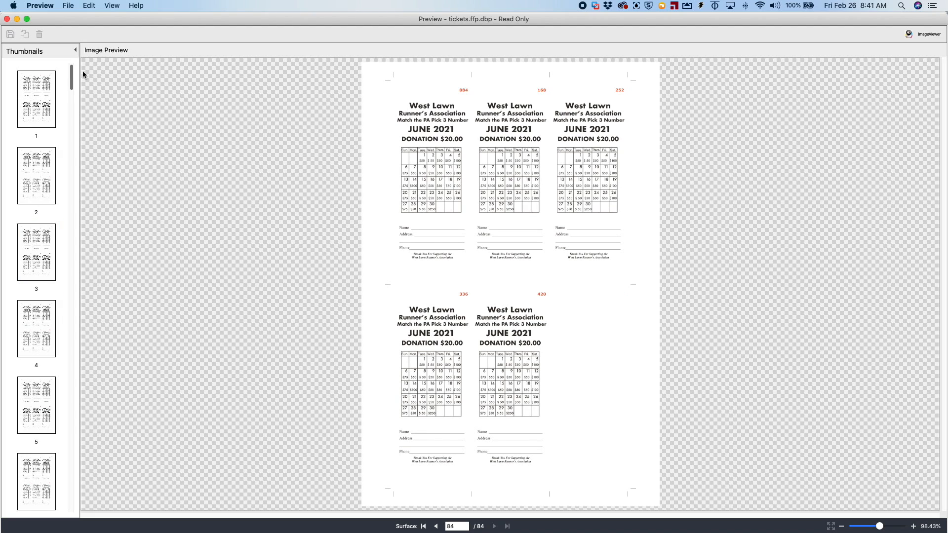
pyautogui.click(57, 93)
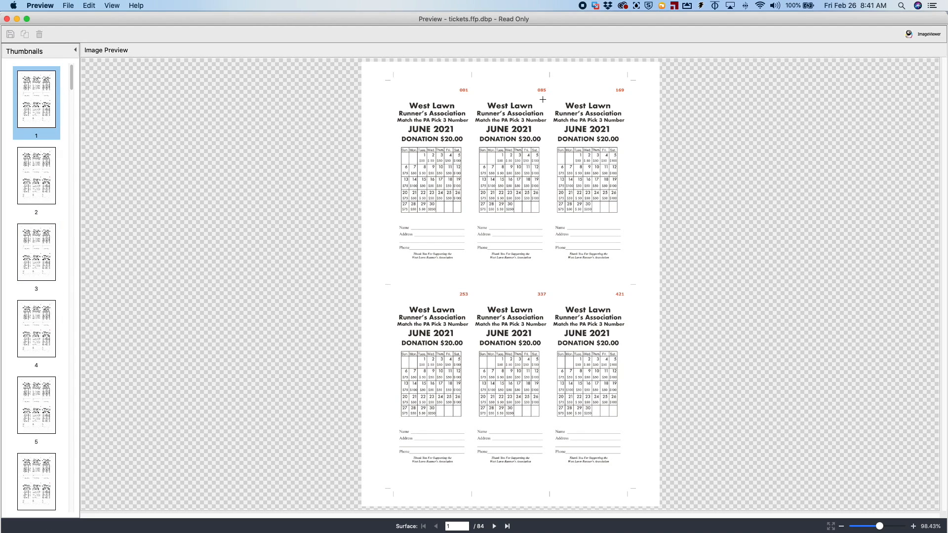